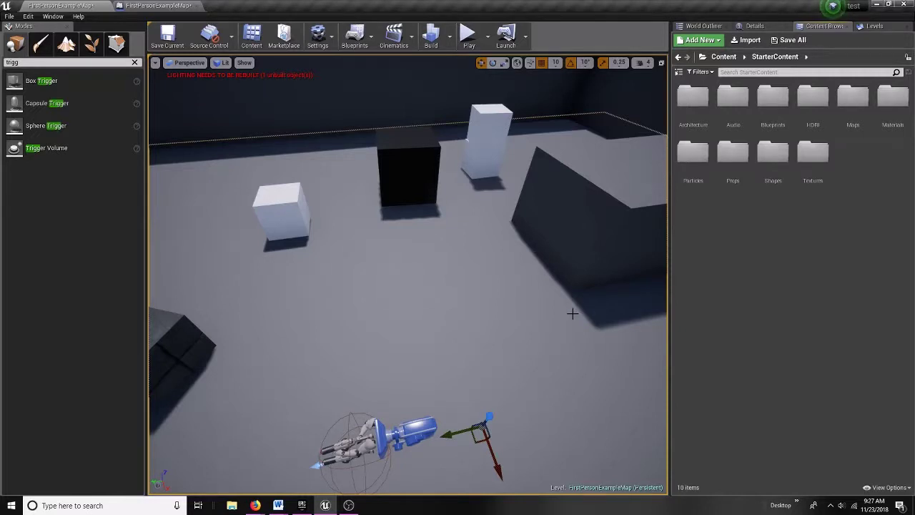
Step: Create an Actor-based Blueprint named TextRenderTest in StarterContent and open it in the Blueprint editor
{"action": "right_click", "coordinate": [731, 257]}
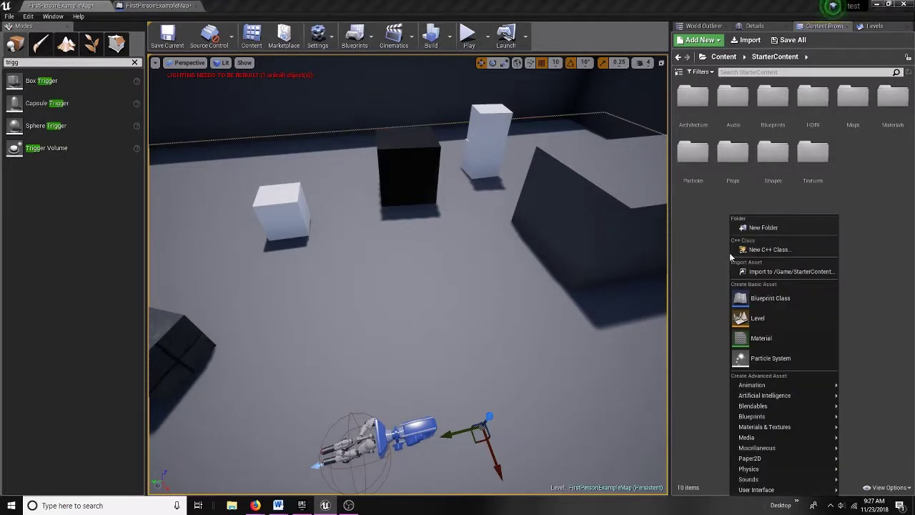
{"action": "left_click", "coordinate": [768, 298]}
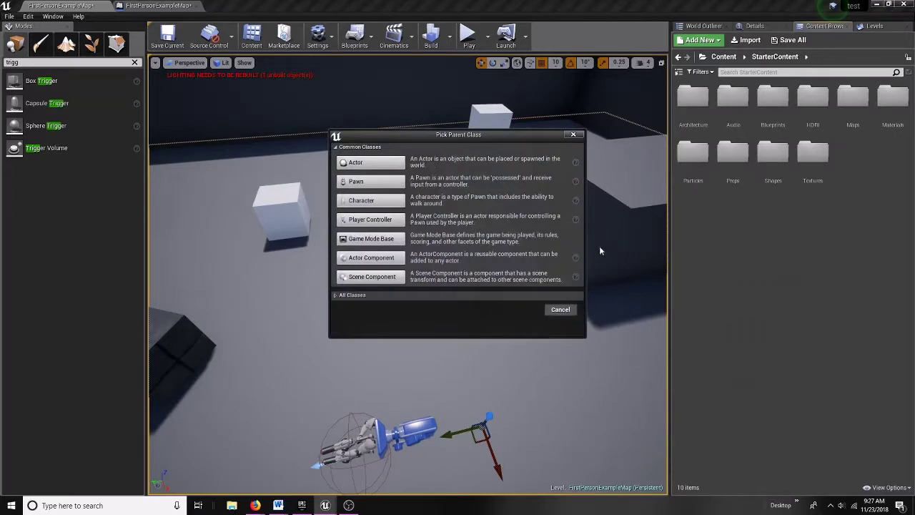
{"action": "left_click", "coordinate": [369, 163]}
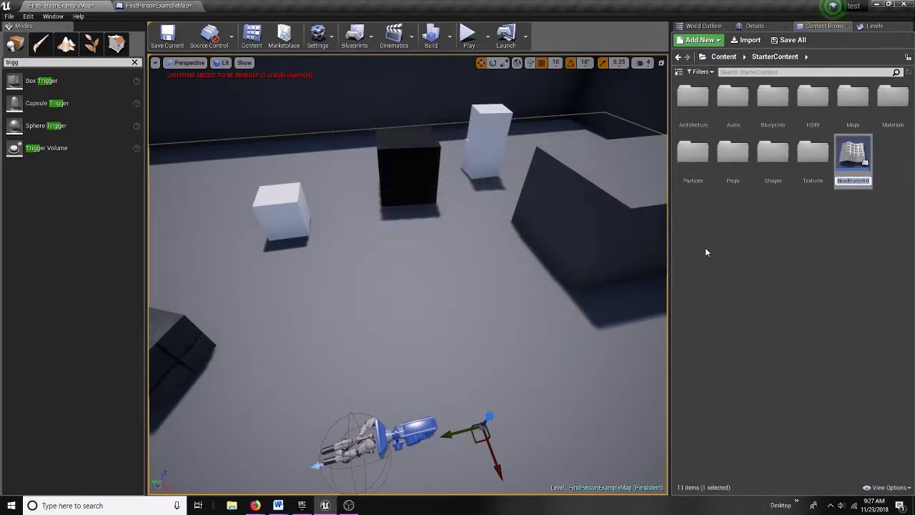
{"action": "type", "text": "TextRen"}
{"action": "type", "text": "derTest"}
{"action": "key", "text": "Return"}
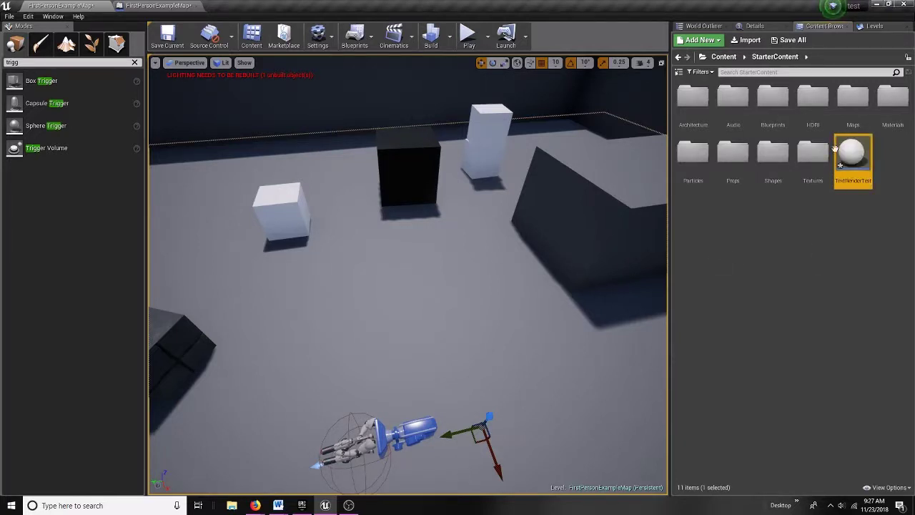
{"action": "mouse_move", "coordinate": [850, 154]}
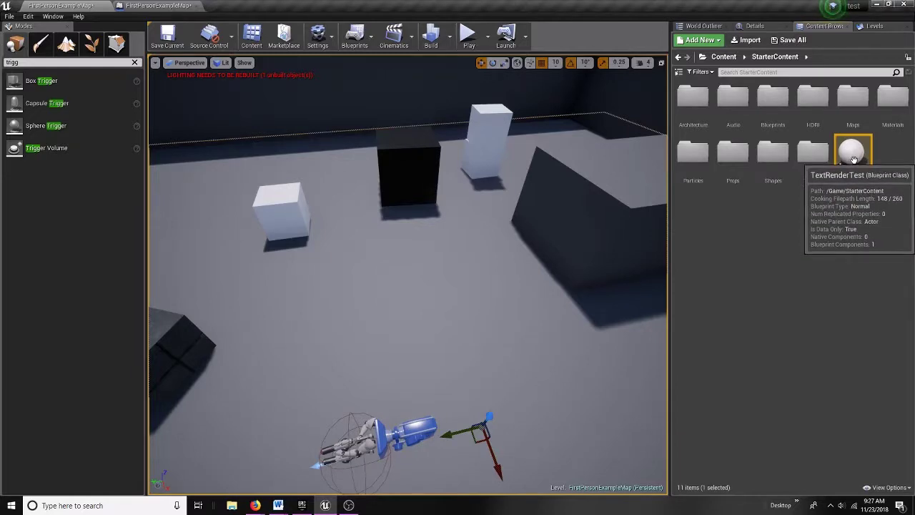
{"action": "double_click", "coordinate": [853, 153]}
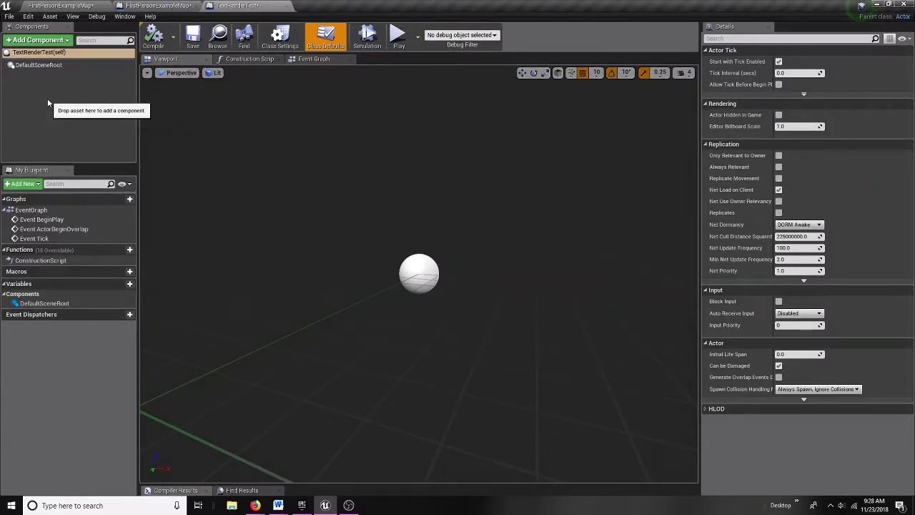
Step: Add a Text Render component under DefaultSceneRoot in TextRenderTest and save the Blueprint
{"action": "left_click", "coordinate": [43, 65]}
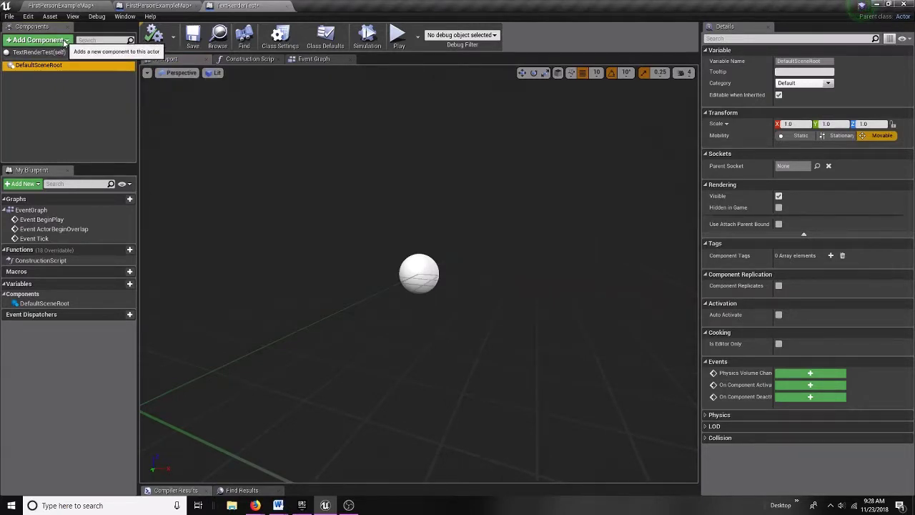
{"action": "left_click", "coordinate": [63, 41]}
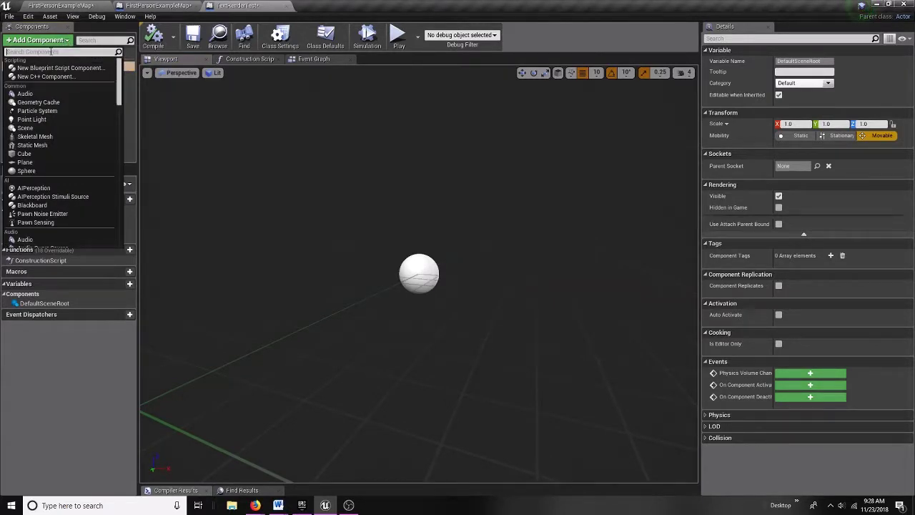
{"action": "type", "text": "text"}
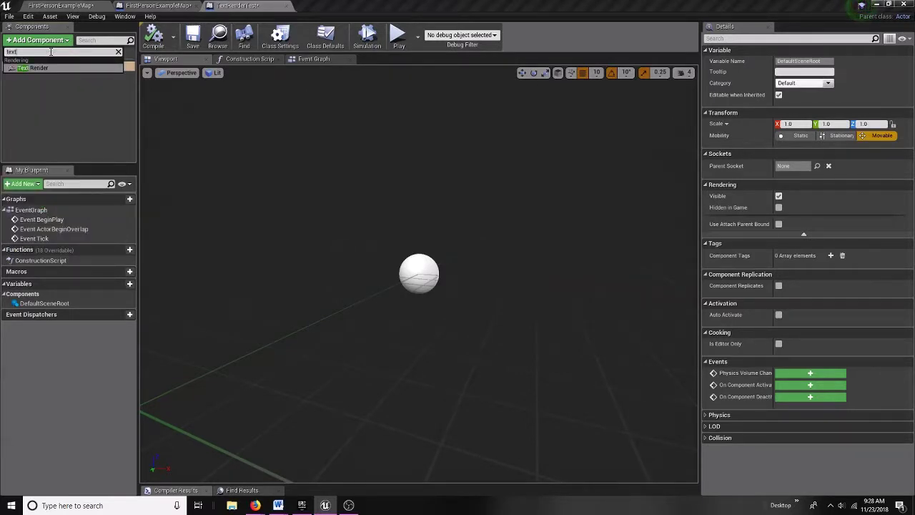
{"action": "left_click", "coordinate": [40, 68]}
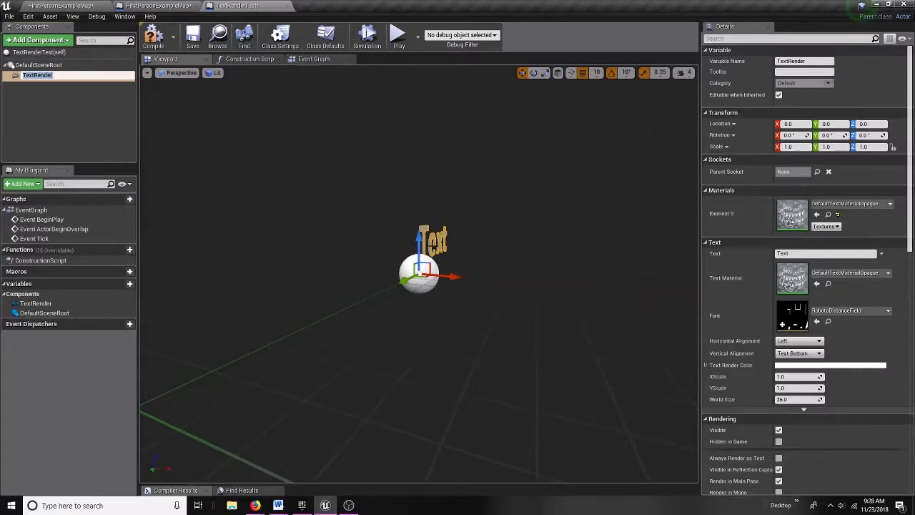
{"action": "left_click", "coordinate": [193, 41]}
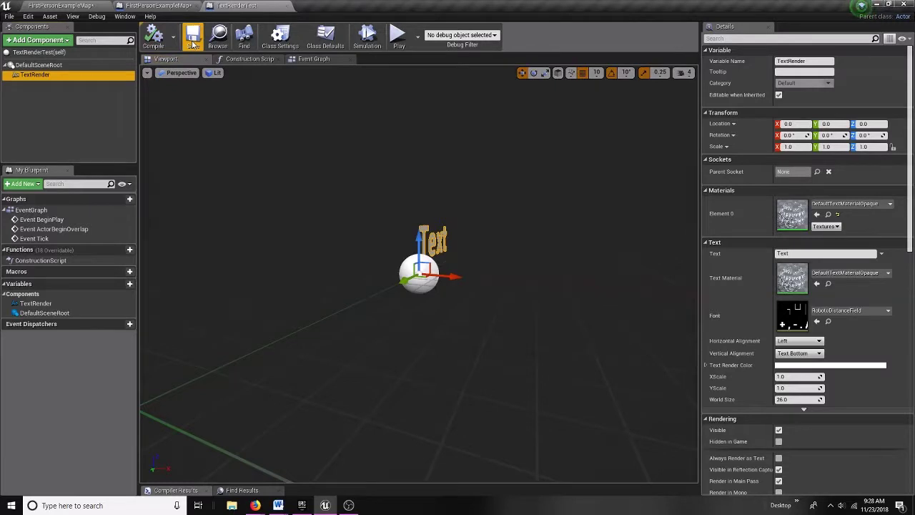
Step: Drop a TextRenderTest actor into FirstPersonExampleMap against the black cube
{"action": "left_click", "coordinate": [75, 5]}
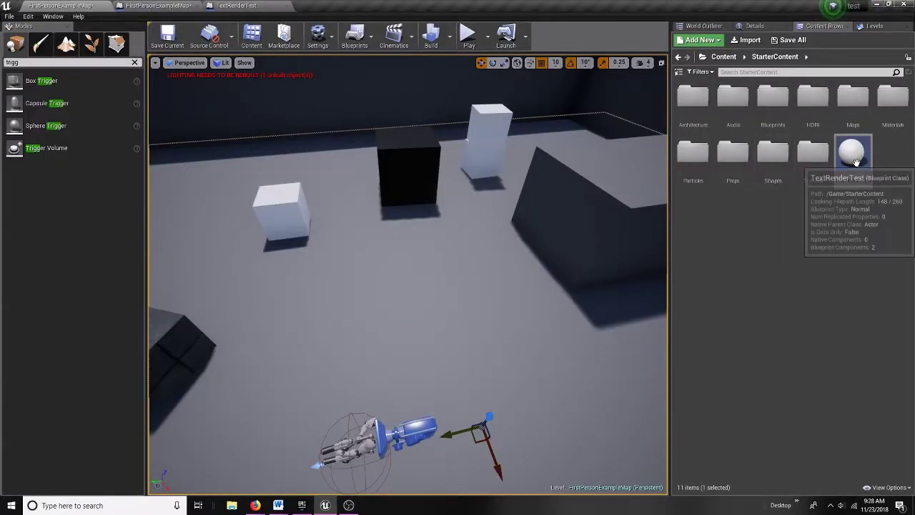
{"action": "left_click_drag", "start_coordinate": [855, 161], "coordinate": [408, 144]}
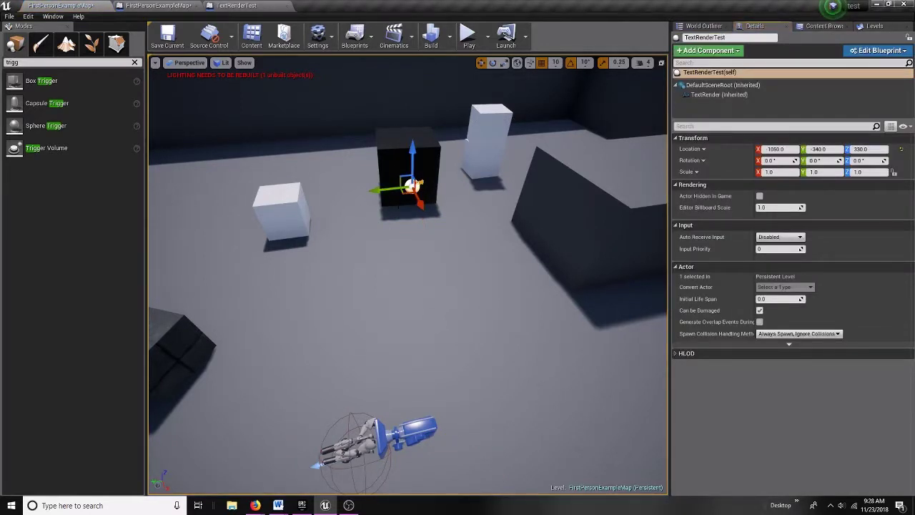
{"action": "scroll", "coordinate": [466, 233], "scroll_direction": "up", "scroll_amount": 5}
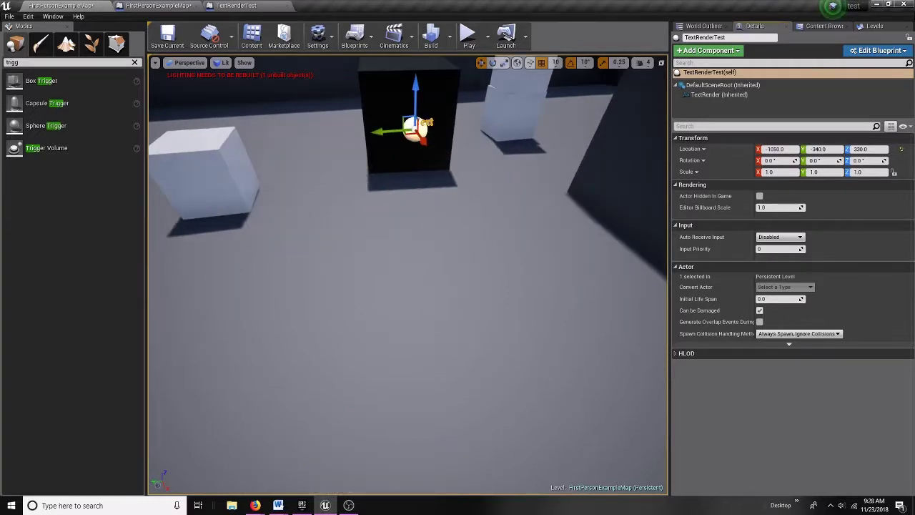
Step: Select the placed TextRenderTest actor and its TextRender component in Details
{"action": "left_click", "coordinate": [418, 122]}
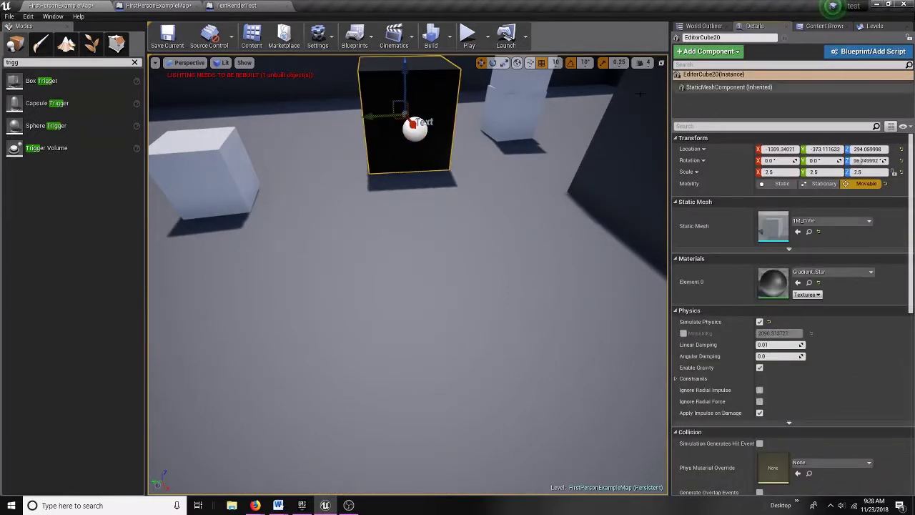
{"action": "left_click", "coordinate": [418, 127]}
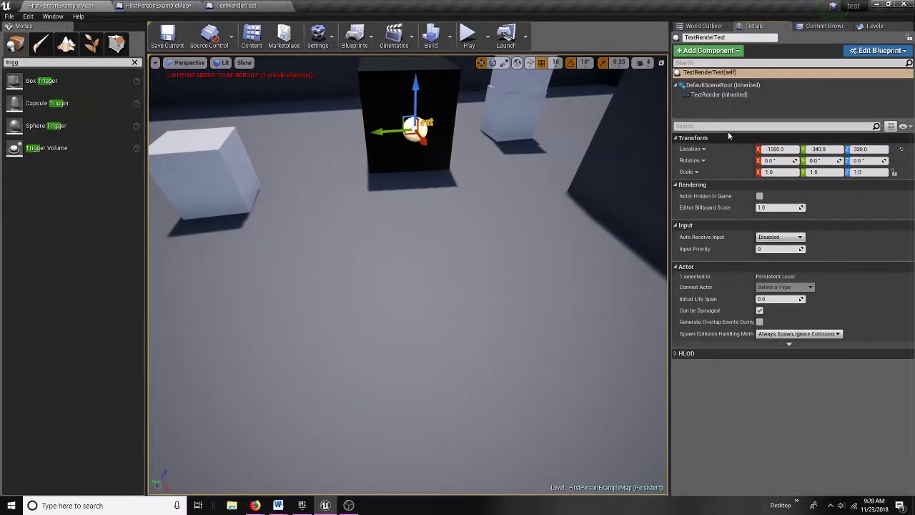
{"action": "left_click", "coordinate": [735, 86]}
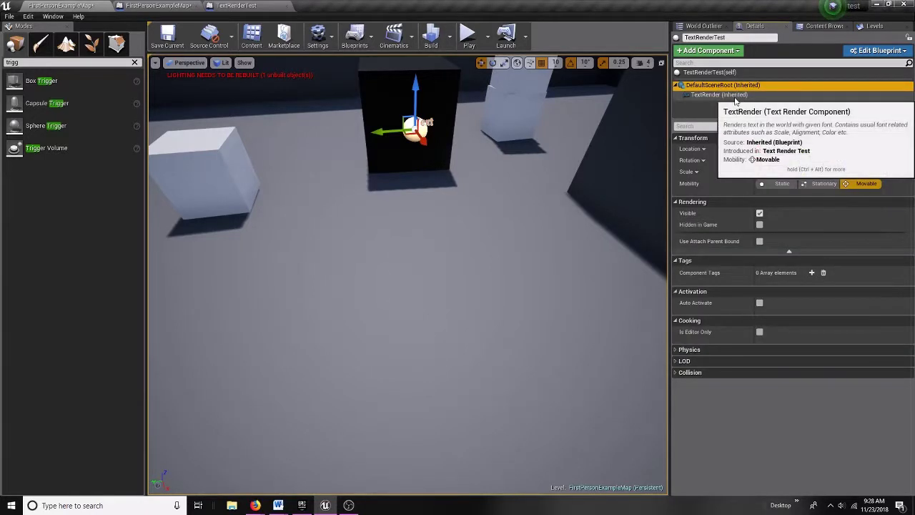
{"action": "left_click", "coordinate": [734, 95]}
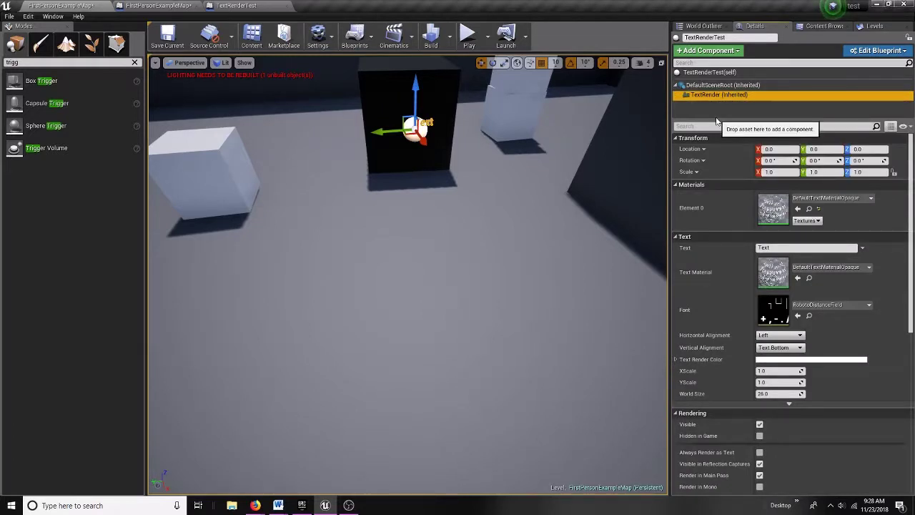
Step: Change the displayed text to 'This is a test' and nudge the actor slightly left
{"action": "left_click", "coordinate": [910, 307]}
{"action": "mouse_move", "coordinate": [910, 308]}
{"action": "left_mouse_down"}
{"action": "mouse_move", "coordinate": [909, 330]}
{"action": "mouse_move", "coordinate": [908, 321]}
{"action": "left_mouse_up"}
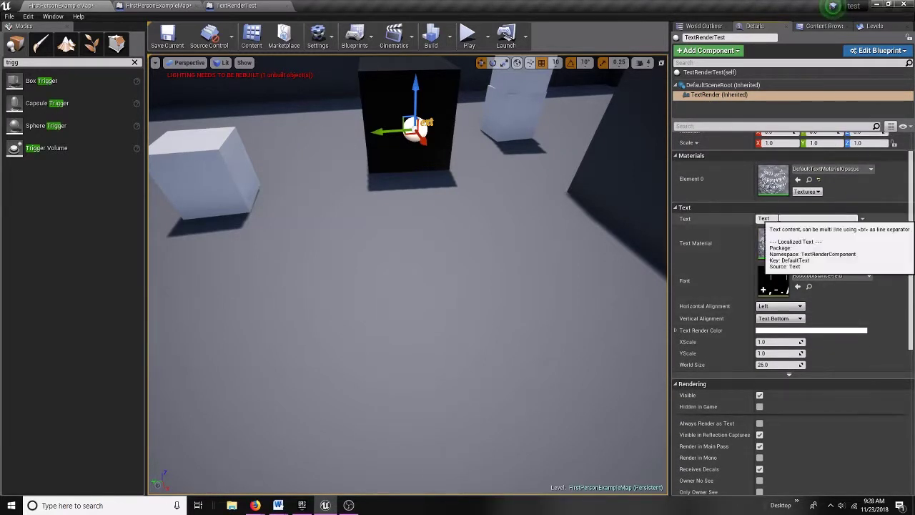
{"action": "left_click", "coordinate": [786, 218]}
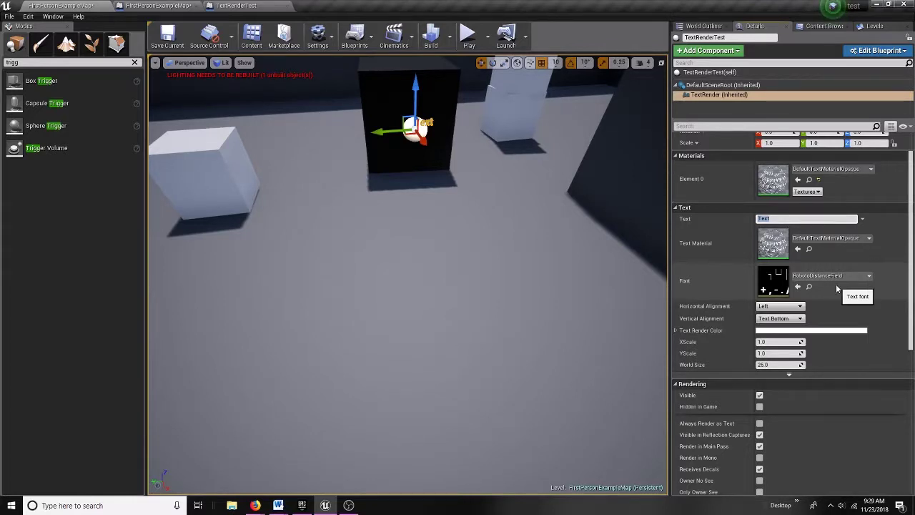
{"action": "type", "text": "This is a tes"}
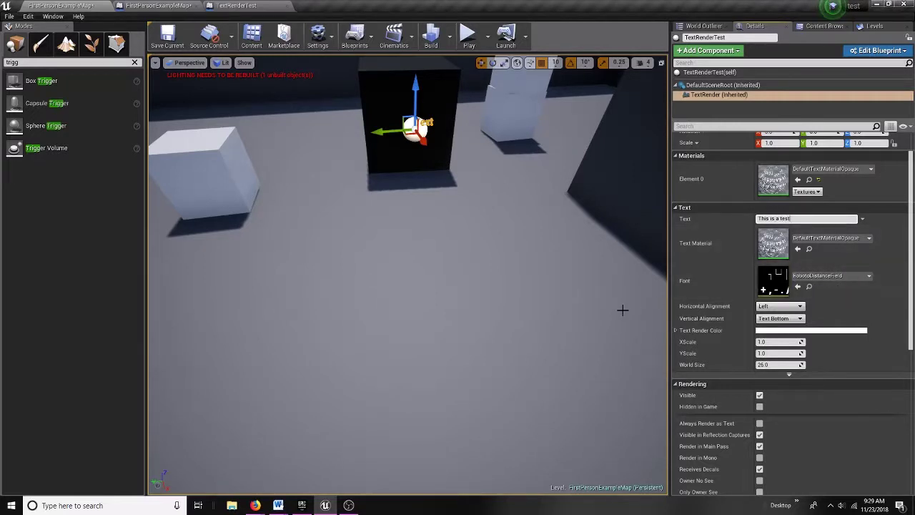
{"action": "key", "text": "Return"}
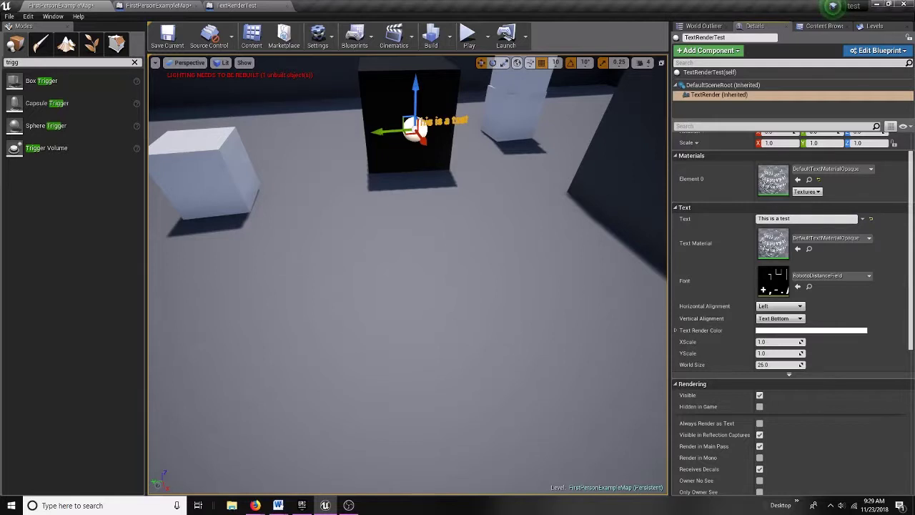
{"action": "left_click_drag", "start_coordinate": [377, 133], "coordinate": [352, 134]}
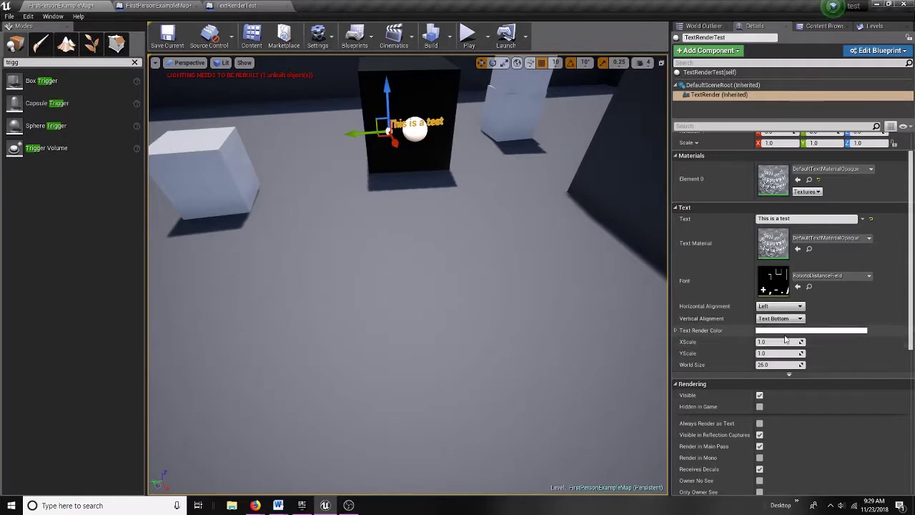
Step: Set the Text Render Color to orange-red: R 255, G 70, B 0, A 255
{"action": "left_click", "coordinate": [676, 331]}
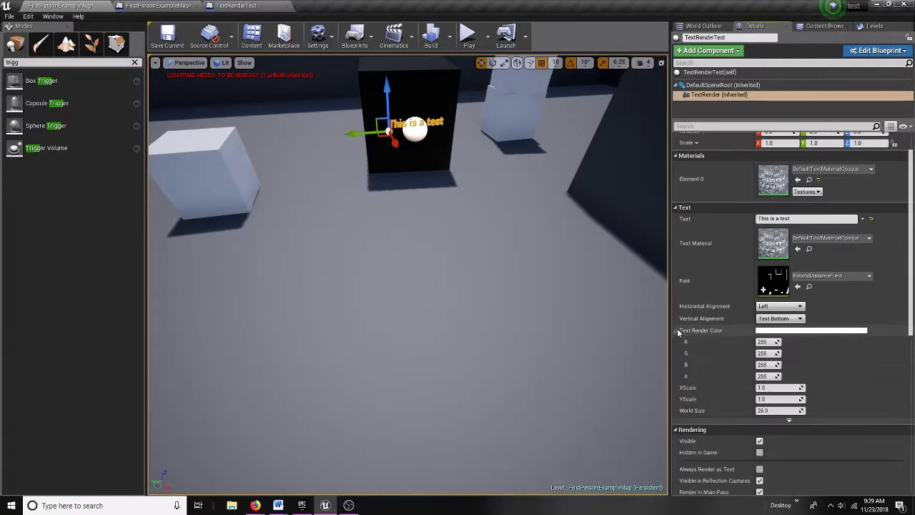
{"action": "left_click", "coordinate": [773, 332]}
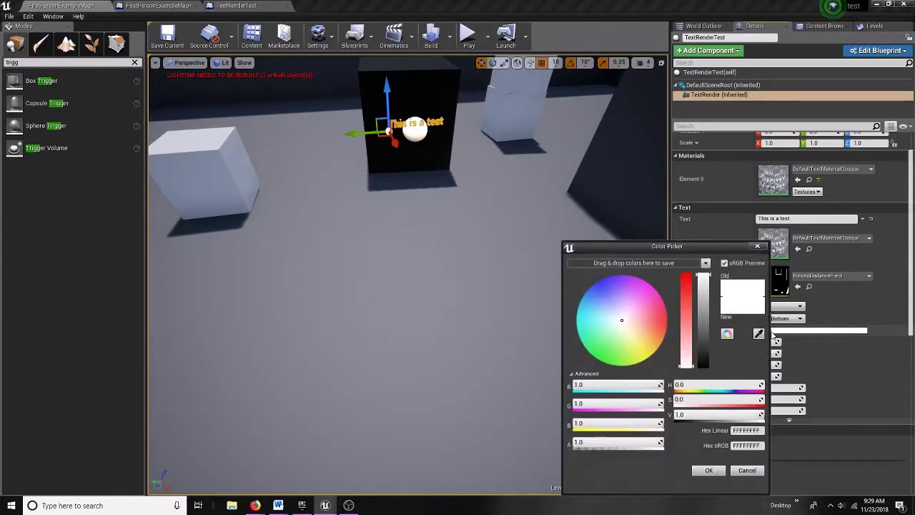
{"action": "left_click_drag", "start_coordinate": [608, 300], "coordinate": [604, 292]}
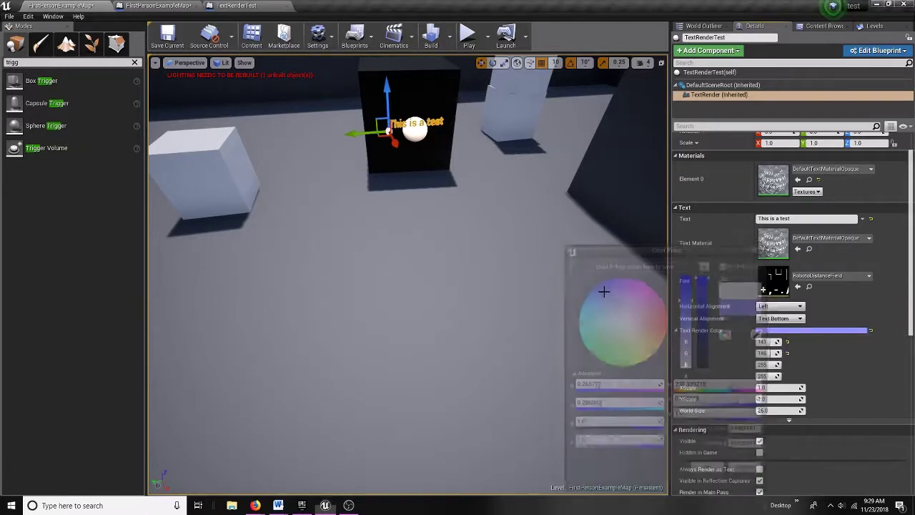
{"action": "left_click", "coordinate": [788, 331]}
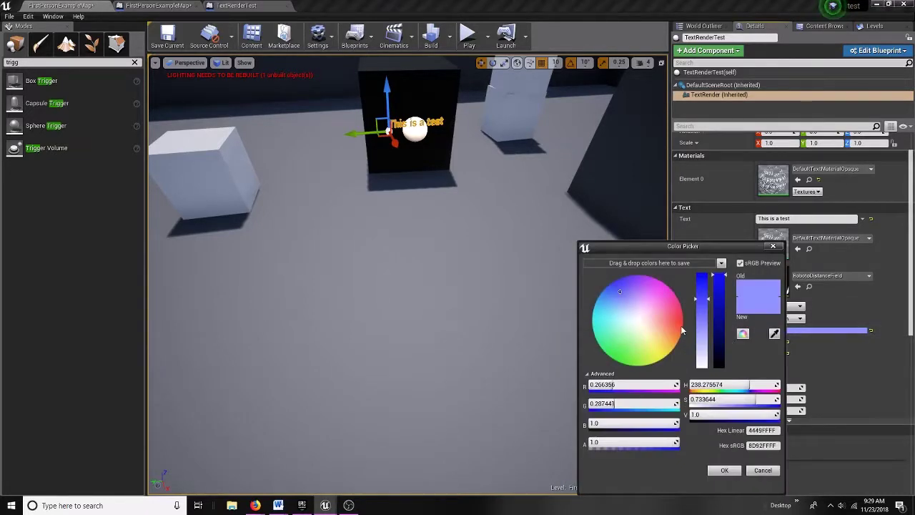
{"action": "left_click", "coordinate": [788, 335]}
{"action": "left_click", "coordinate": [777, 331]}
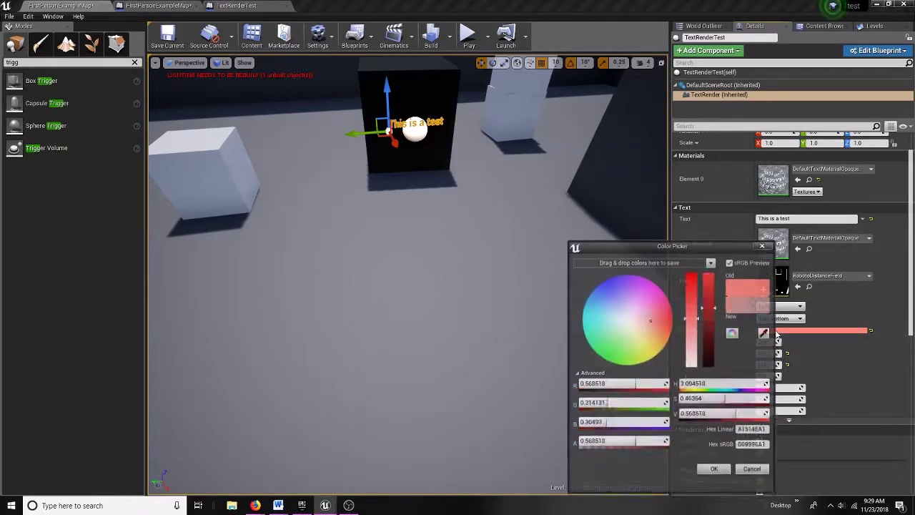
{"action": "left_click_drag", "start_coordinate": [693, 308], "coordinate": [697, 274]}
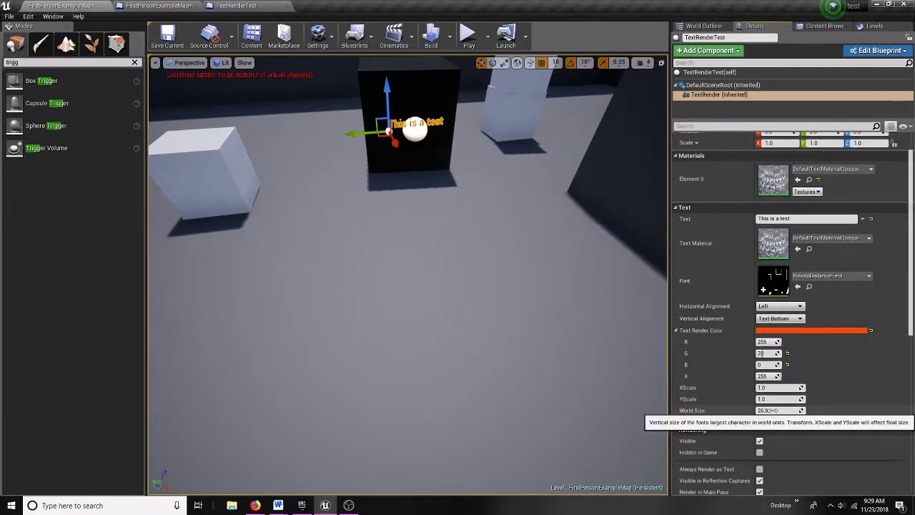
Step: Increase the text's World Size to about 56.56 and move it slightly left
{"action": "left_click_drag", "start_coordinate": [772, 410], "coordinate": [813, 411]}
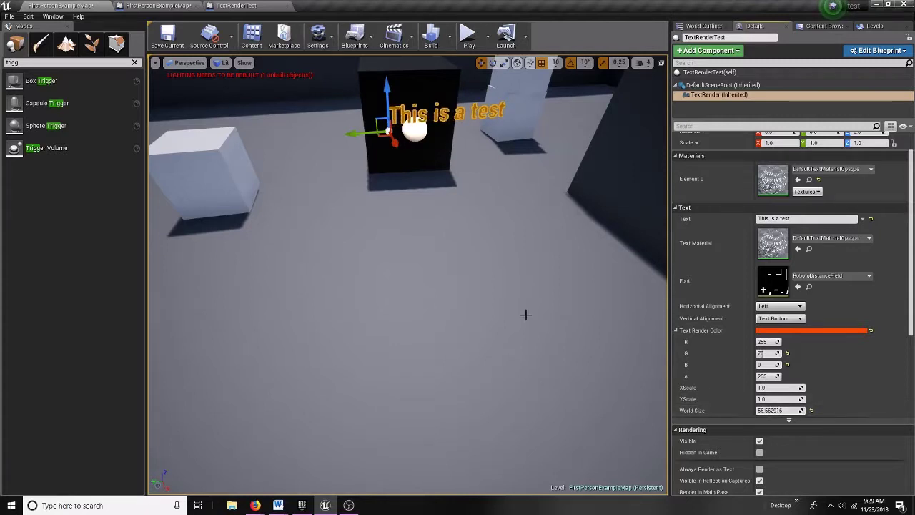
{"action": "left_click_drag", "start_coordinate": [350, 133], "coordinate": [323, 134]}
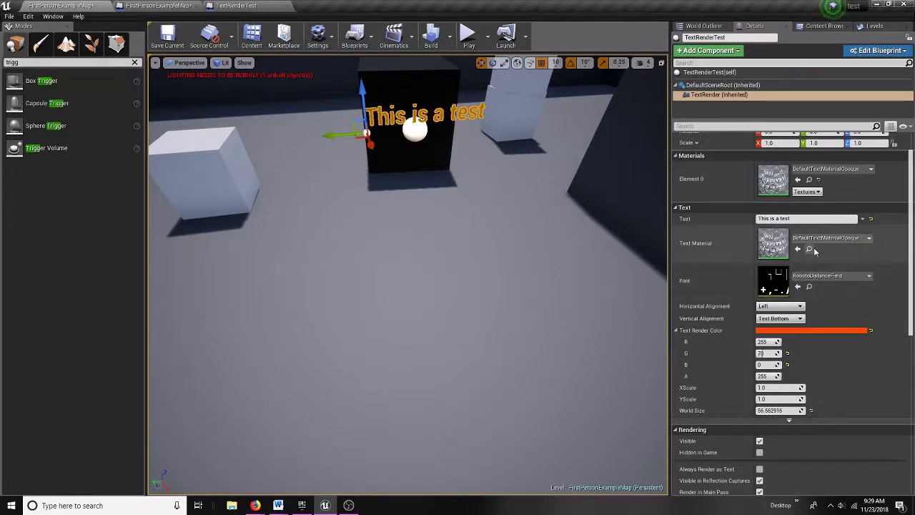
{"action": "left_click", "coordinate": [869, 277]}
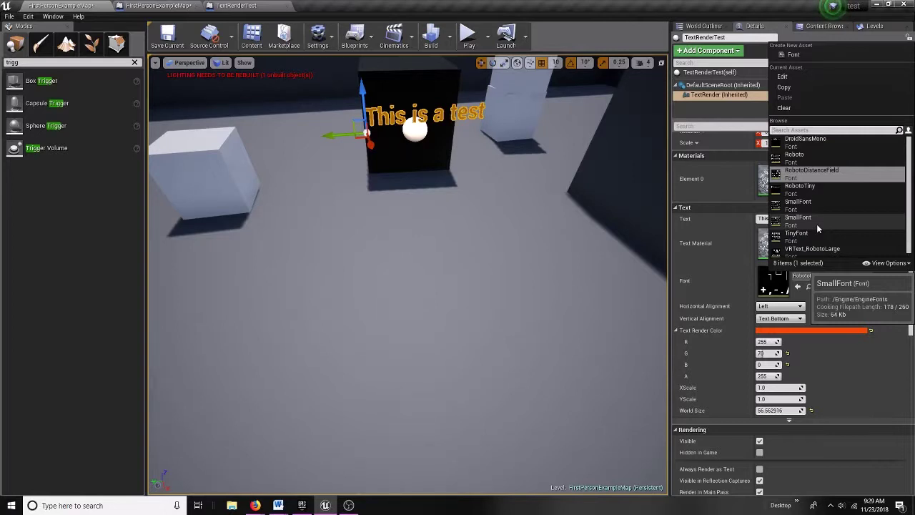
{"action": "left_click", "coordinate": [727, 271]}
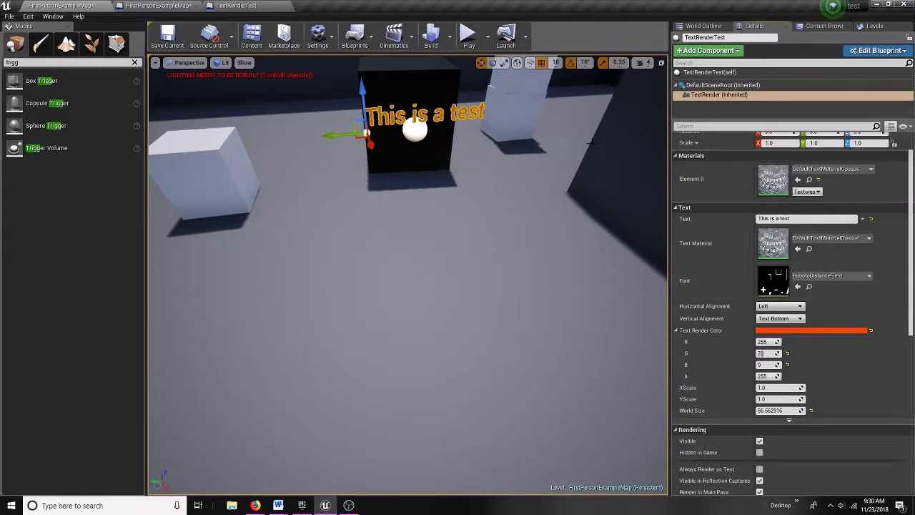
{"action": "left_click", "coordinate": [564, 252]}
{"action": "left_click", "coordinate": [468, 40]}
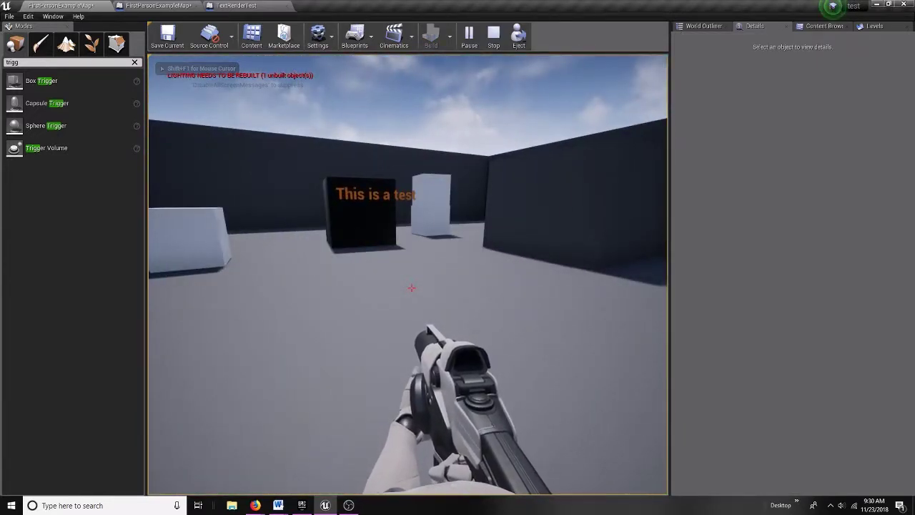
{"action": "key", "text": "w"}
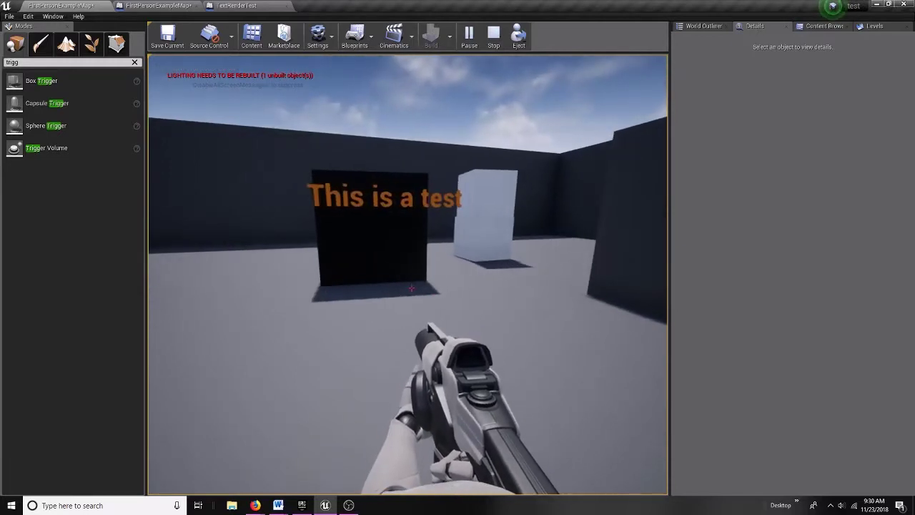
{"action": "key", "text": "a"}
{"action": "key", "text": "s"}
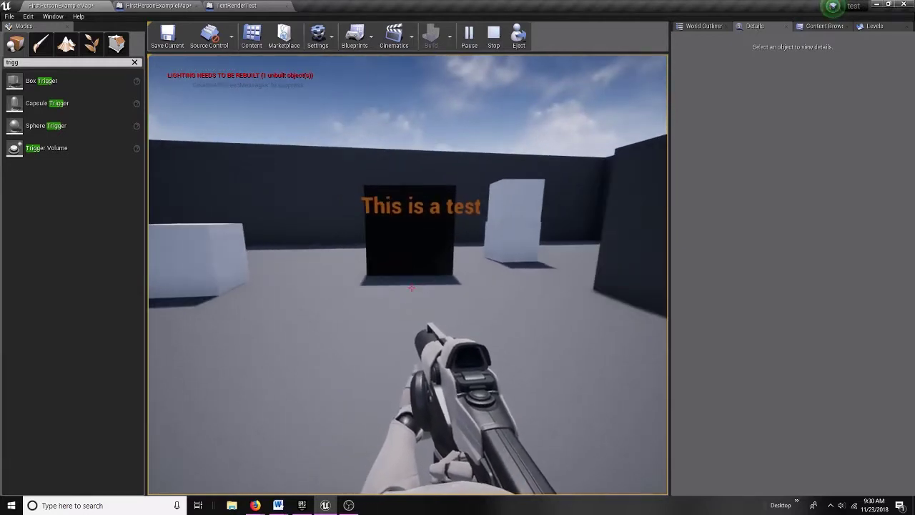
{"action": "key", "text": "Escape"}
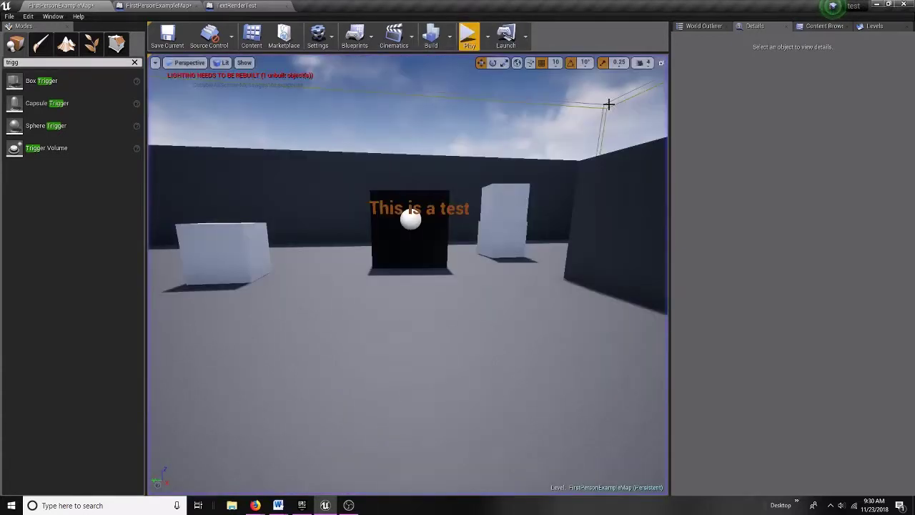
Step: Uncheck Visible under Rendering on TextRenderTest's TextRender component
{"action": "left_click", "coordinate": [411, 216]}
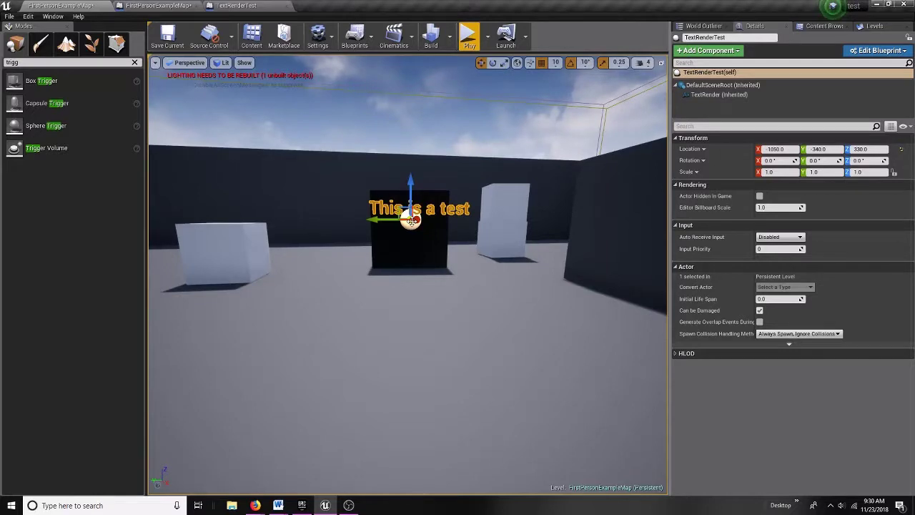
{"action": "left_click", "coordinate": [706, 98]}
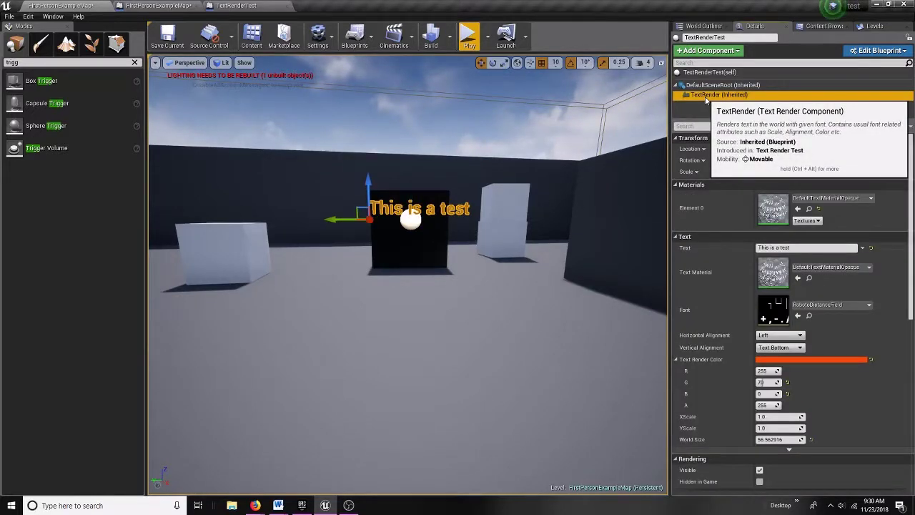
{"action": "scroll", "coordinate": [724, 442], "scroll_direction": "down", "scroll_amount": 2}
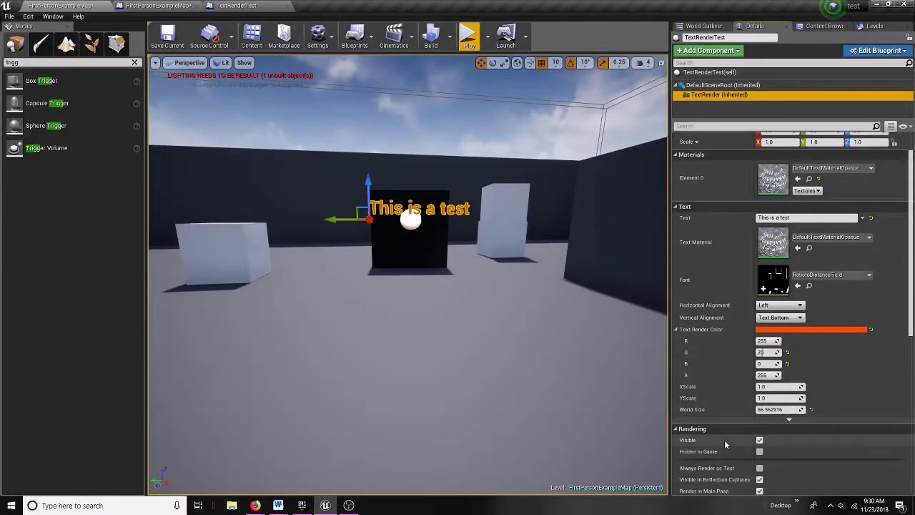
{"action": "scroll", "coordinate": [724, 439], "scroll_direction": "down", "scroll_amount": 1}
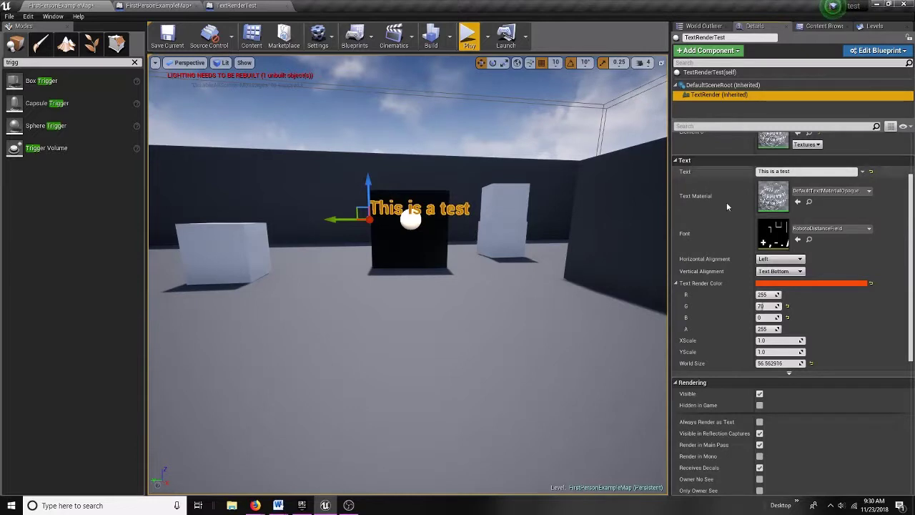
{"action": "scroll", "coordinate": [742, 381], "scroll_direction": "down", "scroll_amount": 1}
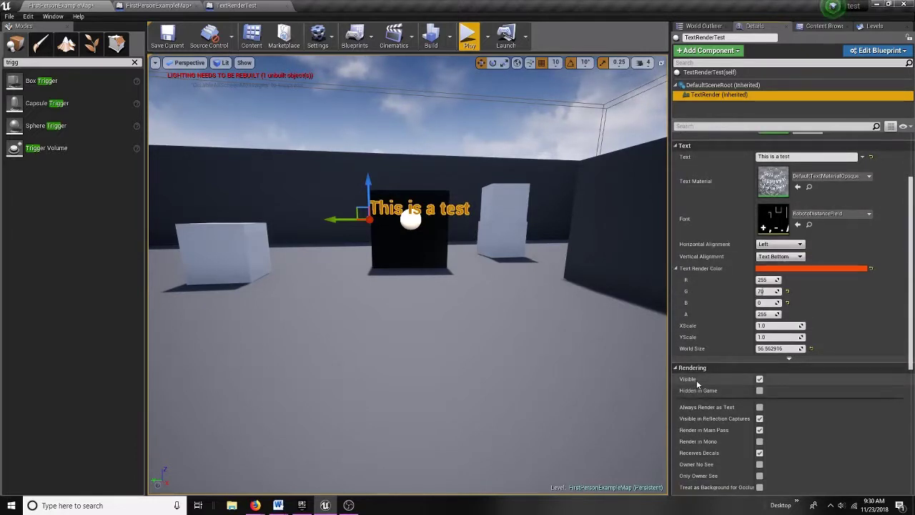
{"action": "left_click", "coordinate": [759, 380]}
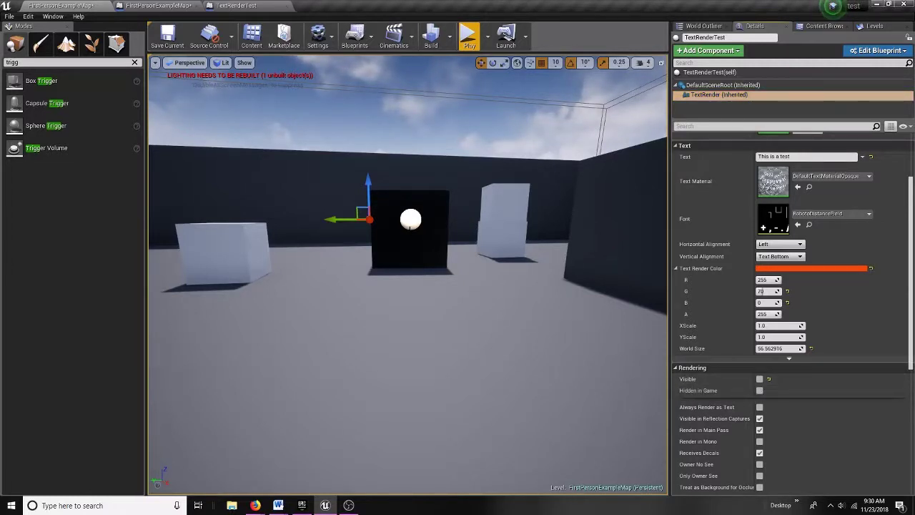
{"action": "left_click", "coordinate": [469, 37]}
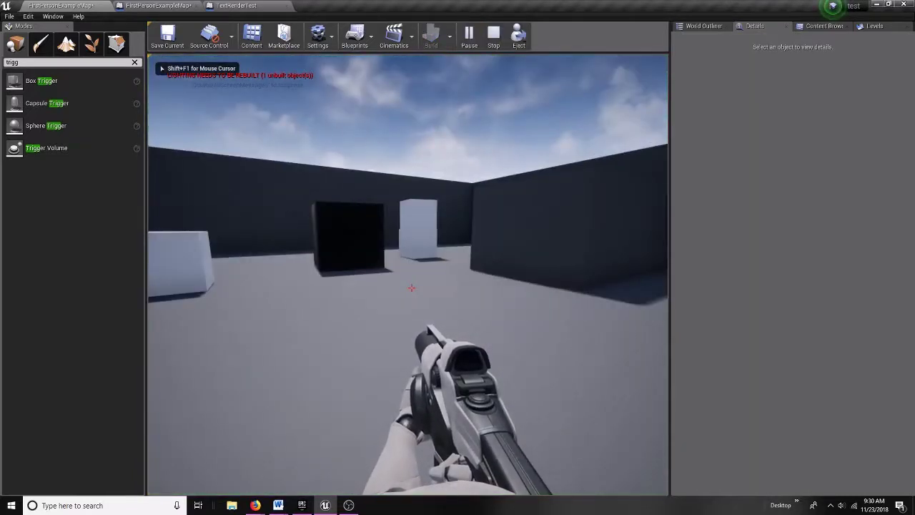
{"action": "key", "text": "Escape"}
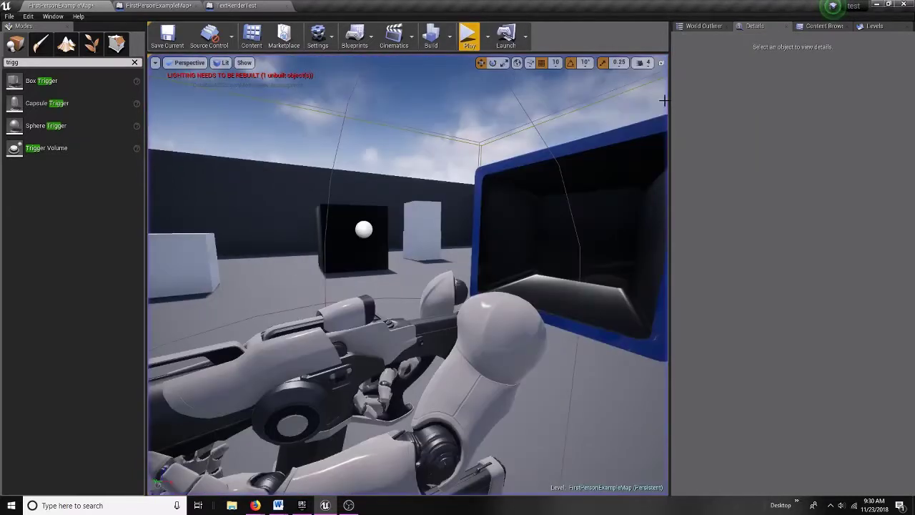
{"action": "scroll", "coordinate": [408, 275], "scroll_direction": "down", "scroll_amount": 3}
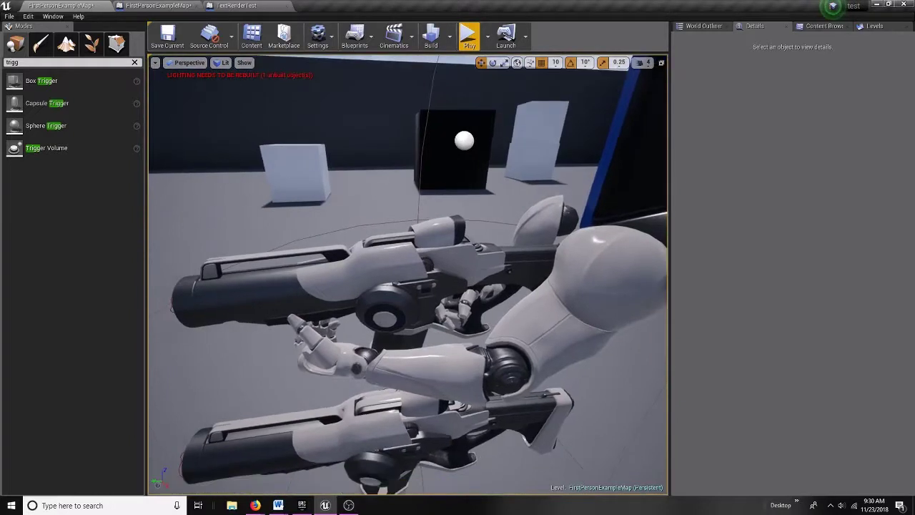
{"action": "scroll", "coordinate": [556, 211], "scroll_direction": "down", "scroll_amount": 5}
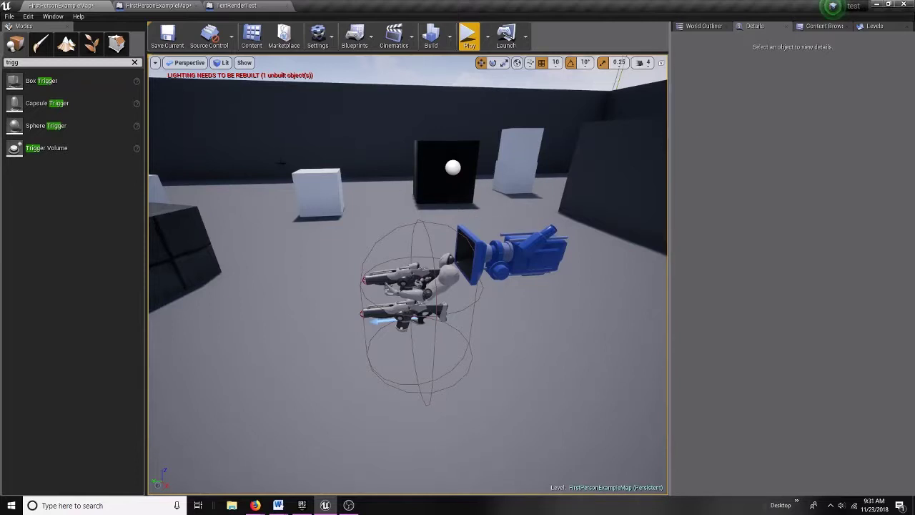
Step: Place a Box Trigger in the level near the player pawn
{"action": "left_click_drag", "start_coordinate": [72, 82], "coordinate": [465, 241]}
{"action": "right_click_drag", "start_coordinate": [458, 245], "coordinate": [458, 245]}
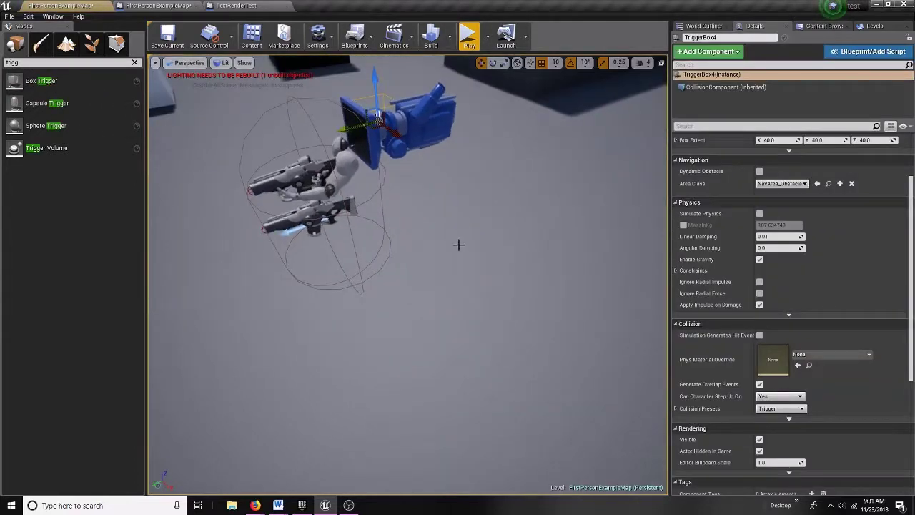
{"action": "scroll", "coordinate": [458, 244], "scroll_direction": "down", "scroll_amount": 5}
{"action": "scroll", "coordinate": [416, 206], "scroll_direction": "up", "scroll_amount": 3}
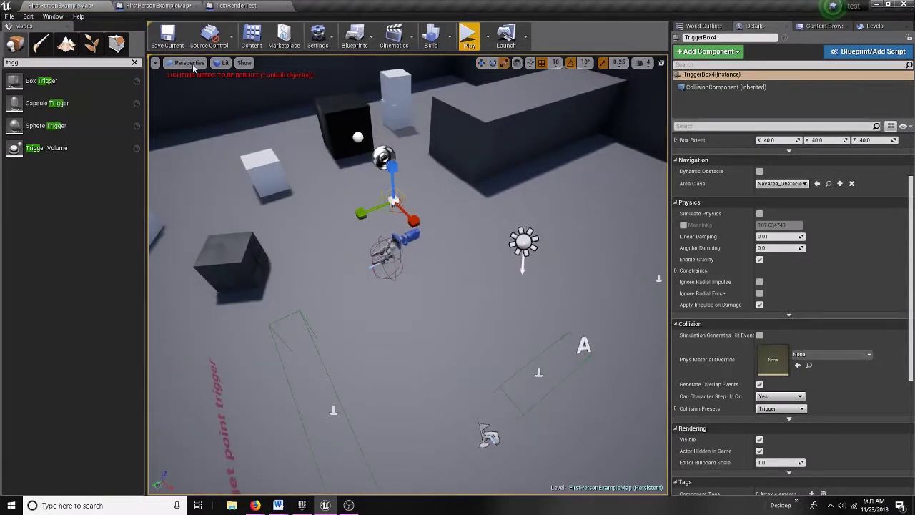
Step: Scale TriggerBox4's extent to X 93.75, Y 447.5, Z 106.25
{"action": "key", "text": "r"}
{"action": "left_click_drag", "start_coordinate": [361, 212], "coordinate": [364, 220]}
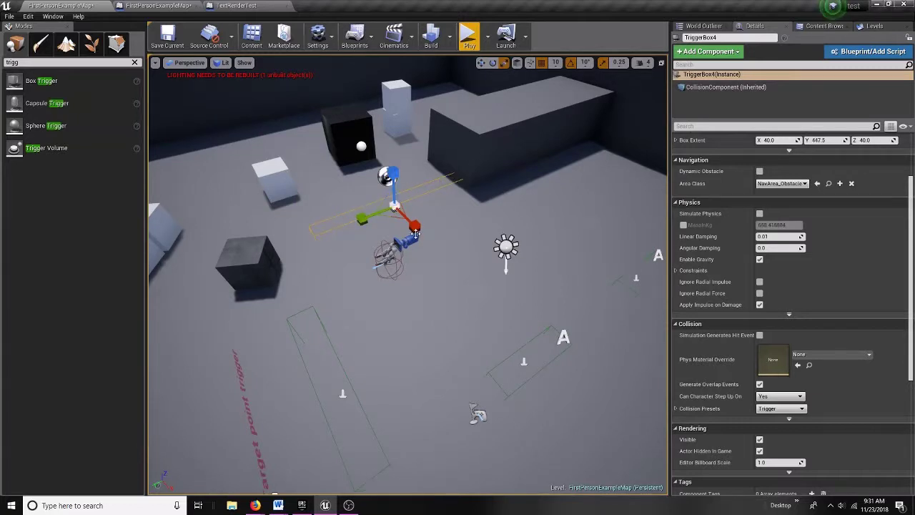
{"action": "left_click_drag", "start_coordinate": [414, 233], "coordinate": [419, 235]}
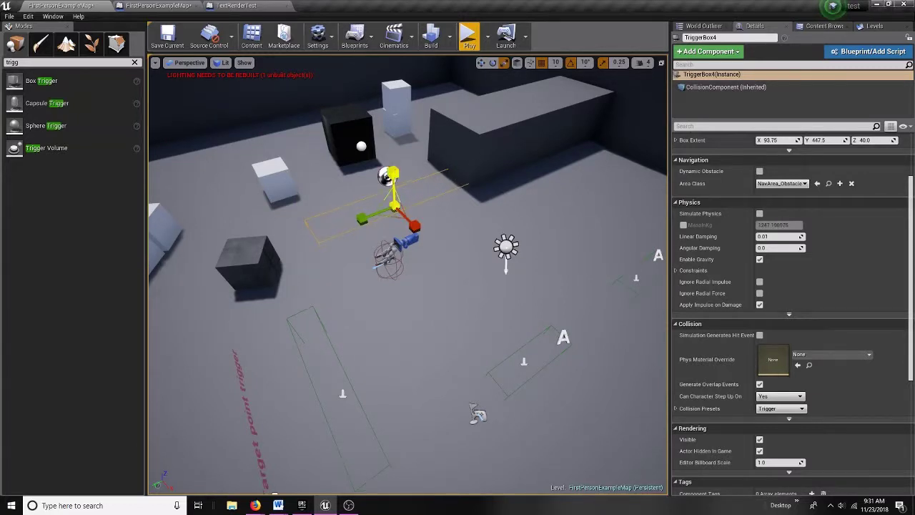
{"action": "left_click_drag", "start_coordinate": [392, 175], "coordinate": [409, 217]}
Step: Add an OnActorBeginOverlap (TriggerBox4) node via TriggerBox4's context menu and move it lower left
{"action": "key", "text": "w"}
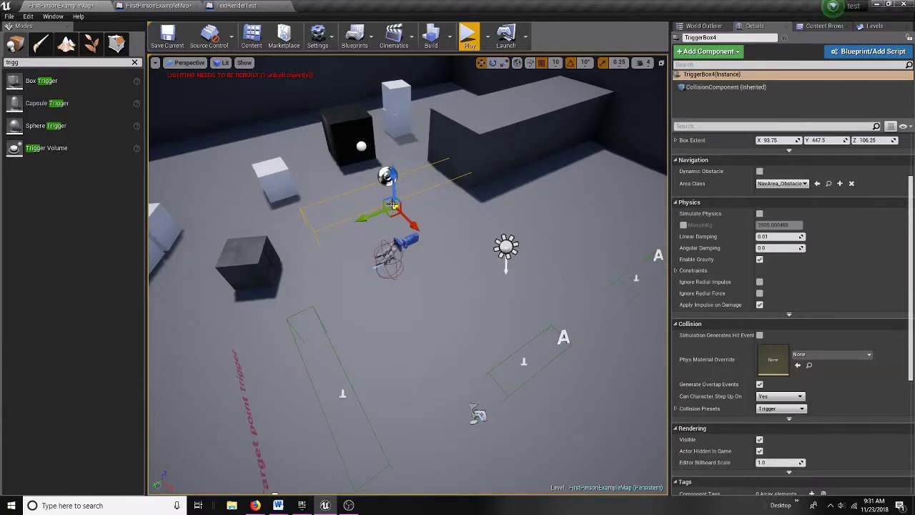
{"action": "right_click", "coordinate": [393, 205]}
{"action": "right_click", "coordinate": [386, 206]}
{"action": "right_click", "coordinate": [381, 207]}
{"action": "right_click", "coordinate": [370, 214]}
{"action": "right_click", "coordinate": [370, 213]}
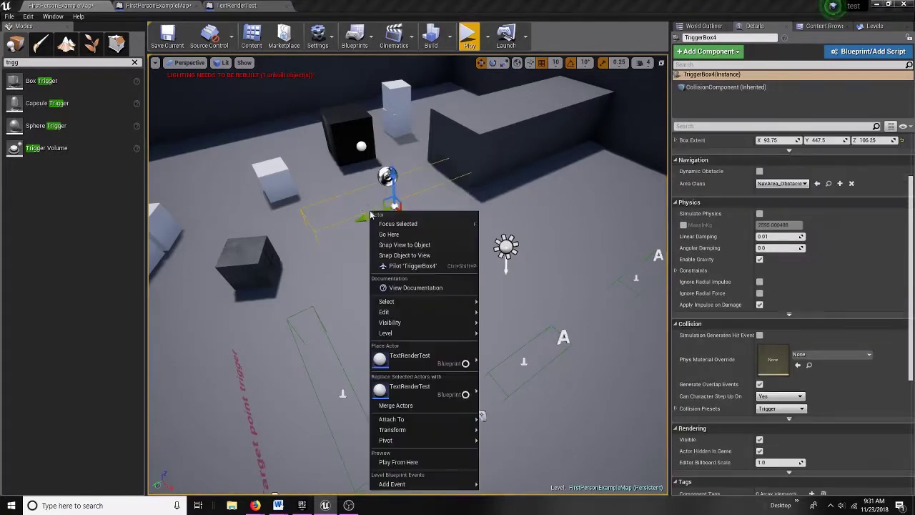
{"action": "mouse_move", "coordinate": [430, 487]}
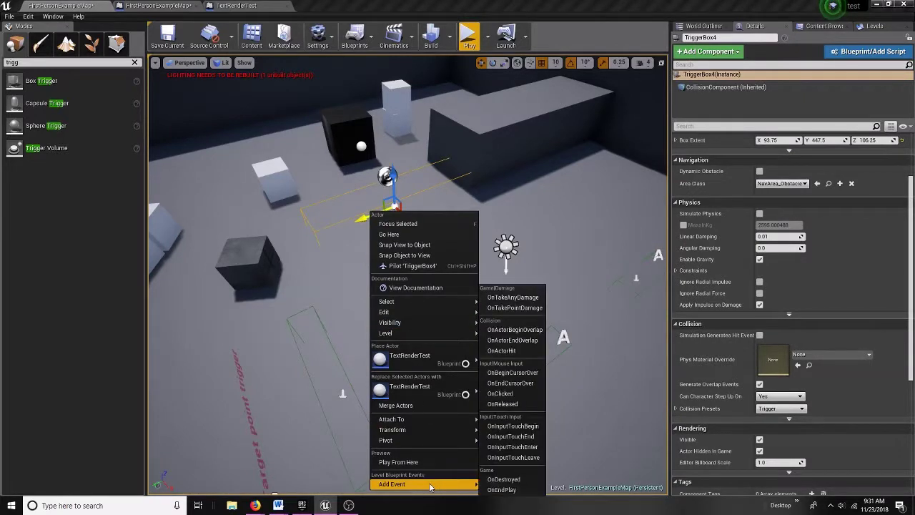
{"action": "left_click", "coordinate": [522, 330]}
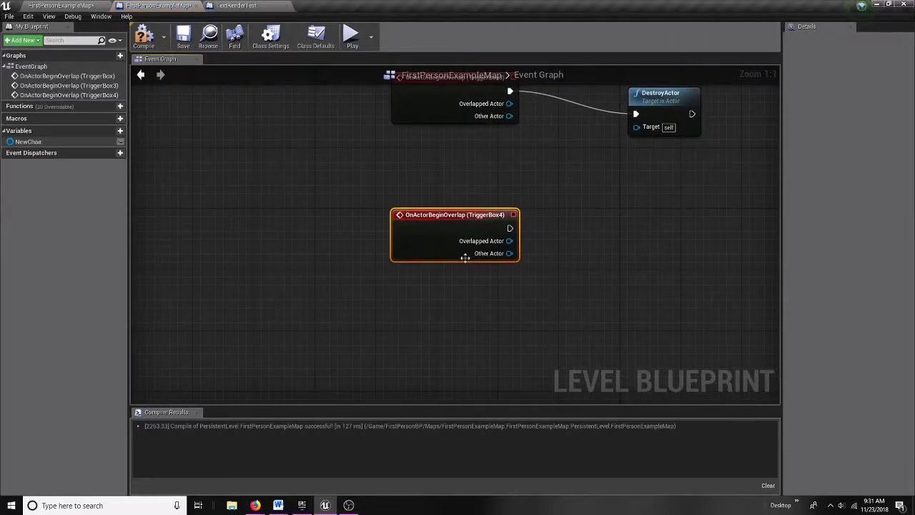
{"action": "left_click_drag", "start_coordinate": [465, 257], "coordinate": [358, 287]}
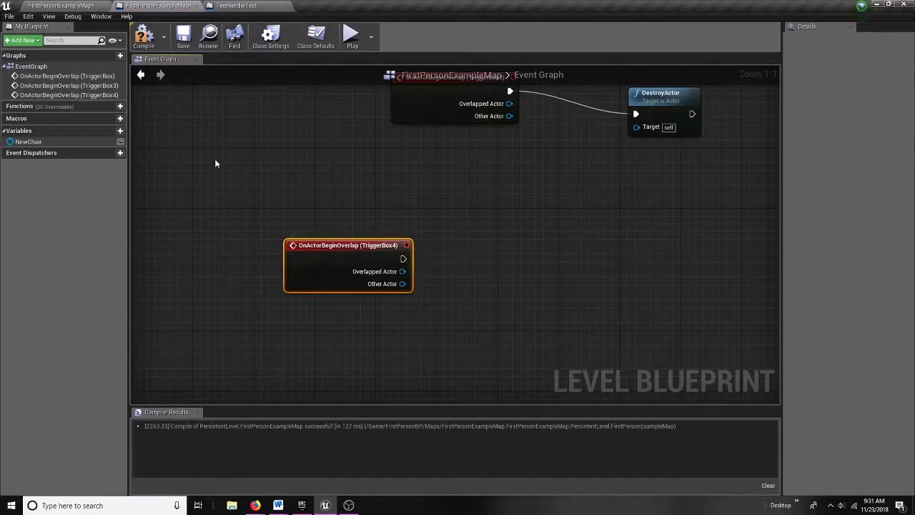